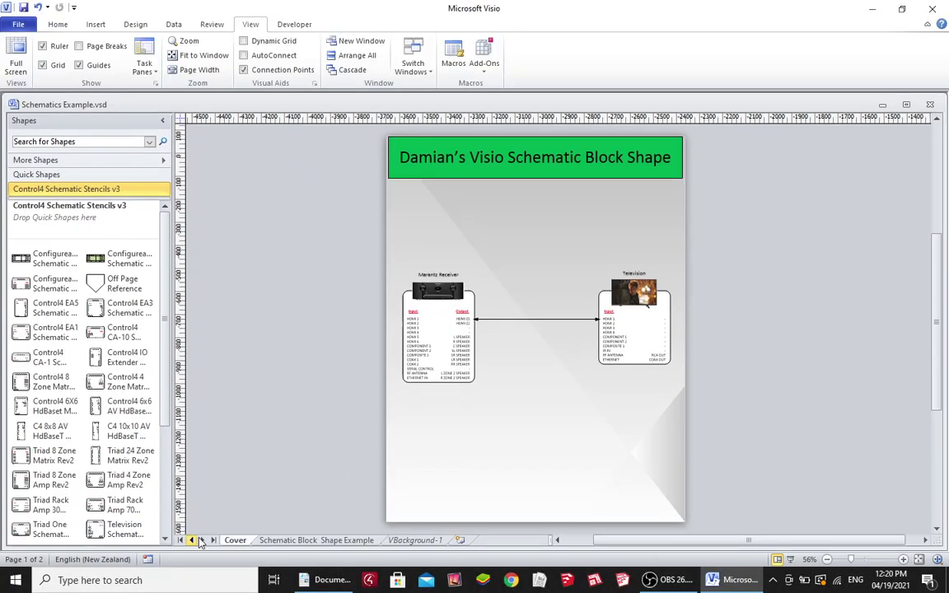
# Place a Receiver schematic block on the Schematic Block Shape Example page and accept severing its link to the master
pyautogui.click(294, 541)
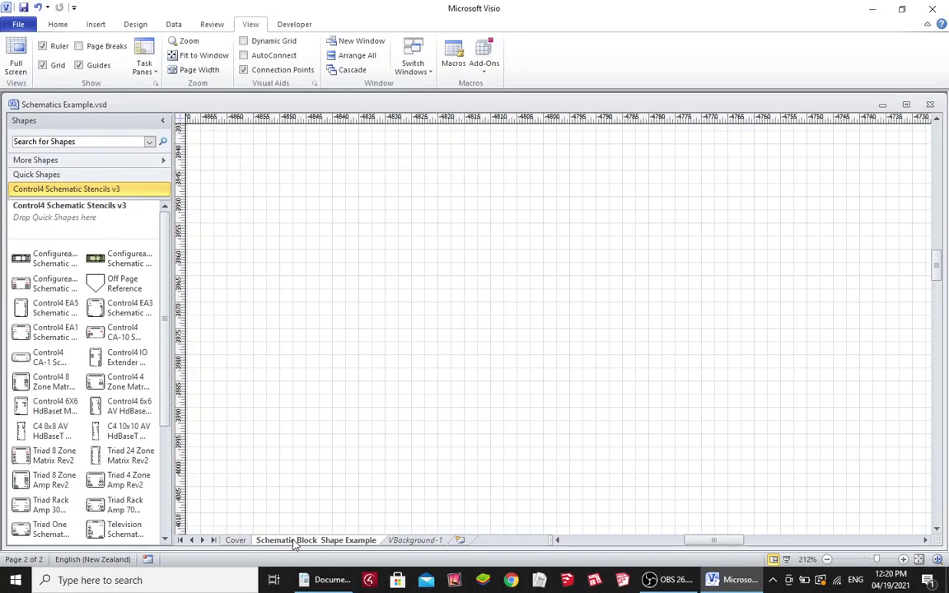
pyautogui.scroll(-5, 168, 425)
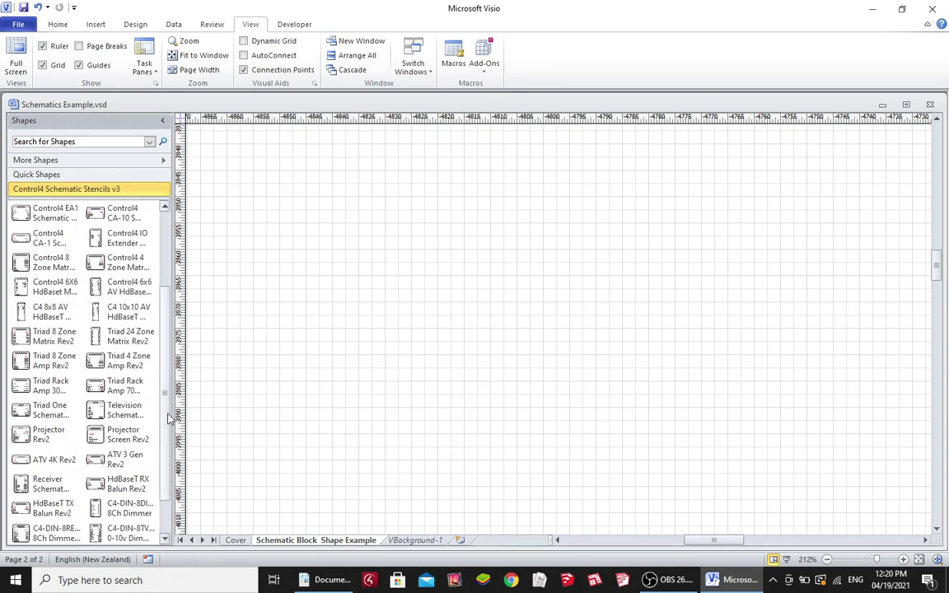
pyautogui.scroll(-1, 153, 379)
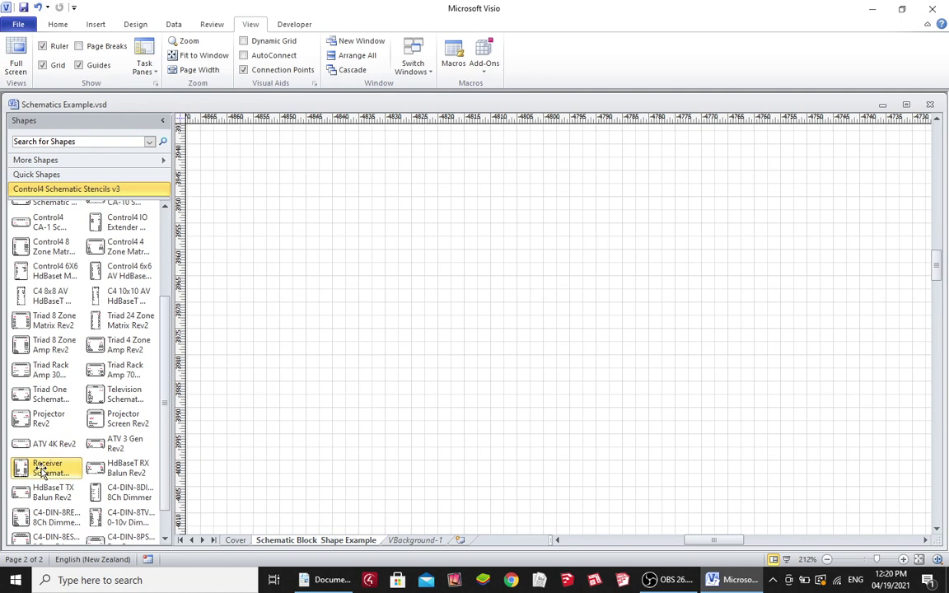
pyautogui.moveTo(39, 474); pyautogui.dragTo(368, 310)
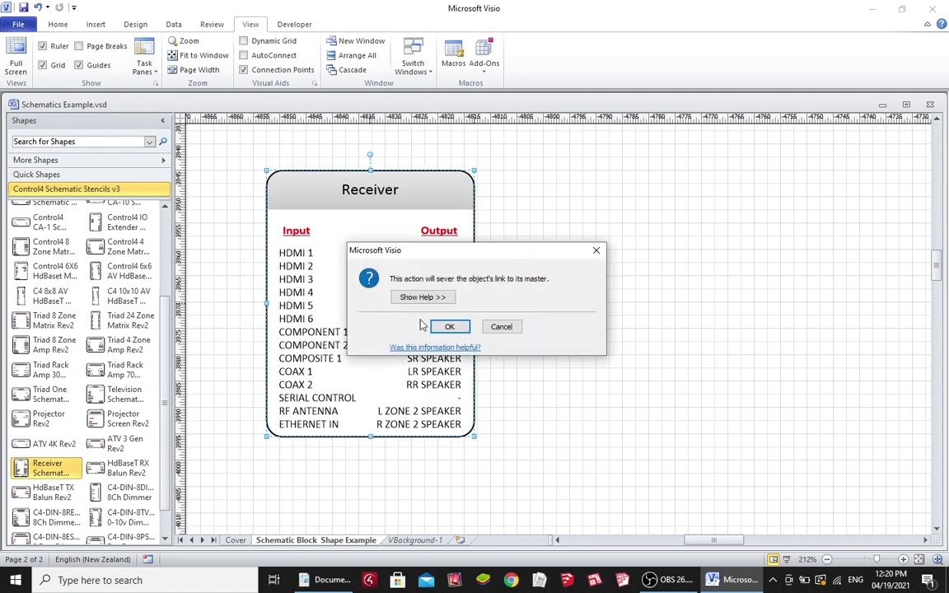
pyautogui.click(450, 327)
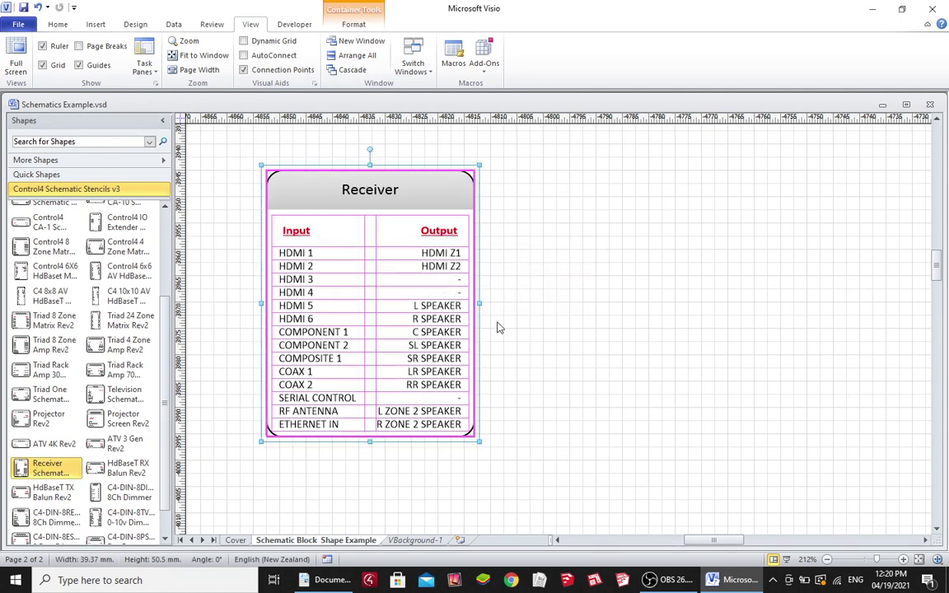
pyautogui.click(527, 321)
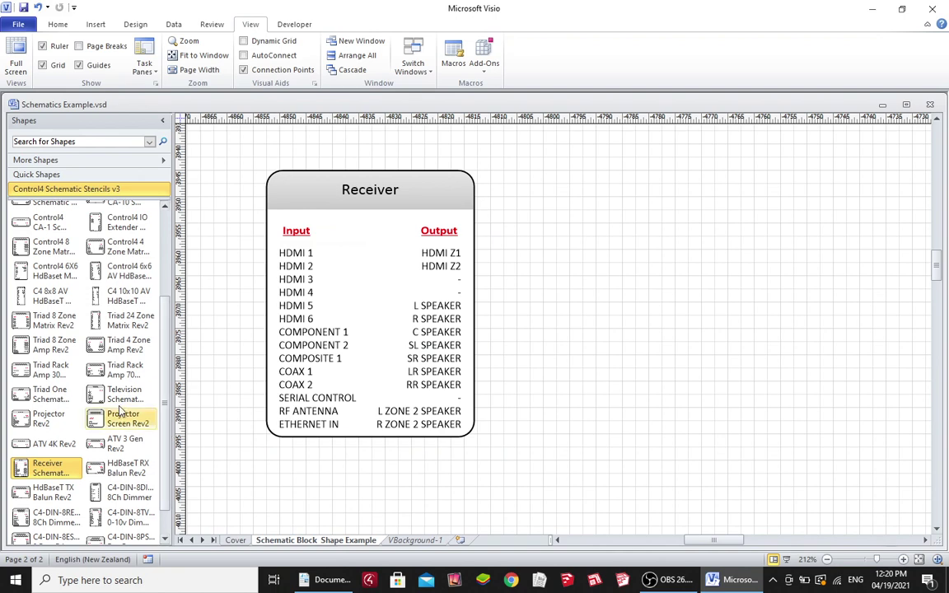
# Place a Television schematic block to the right of the Receiver block, accepting the severed master link
pyautogui.moveTo(103, 391); pyautogui.dragTo(771, 278)
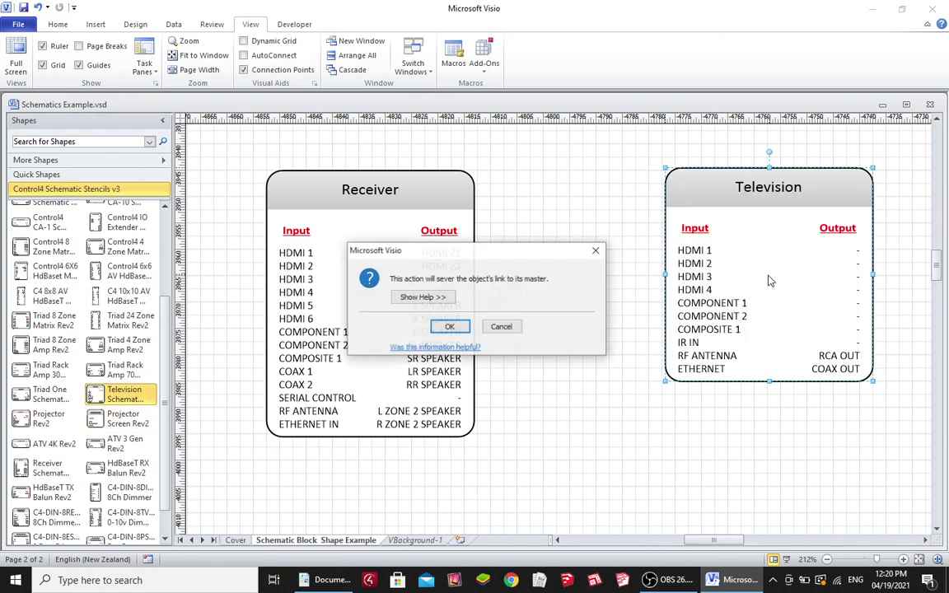
pyautogui.click(450, 326)
pyautogui.click(569, 285)
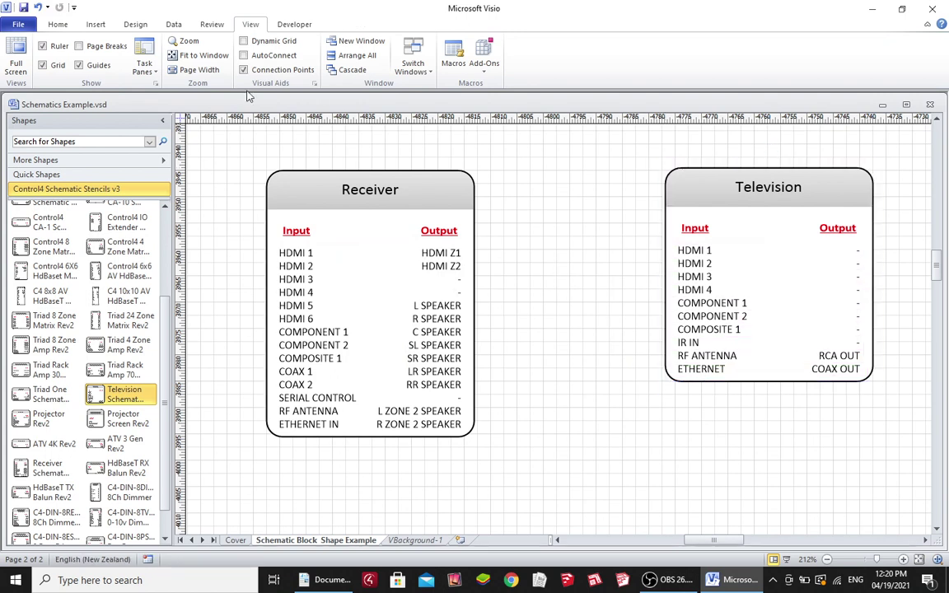
# Draw a connector between the Receiver's HDMI Z1 output and the Television's HDMI 1 input
pyautogui.click(57, 24)
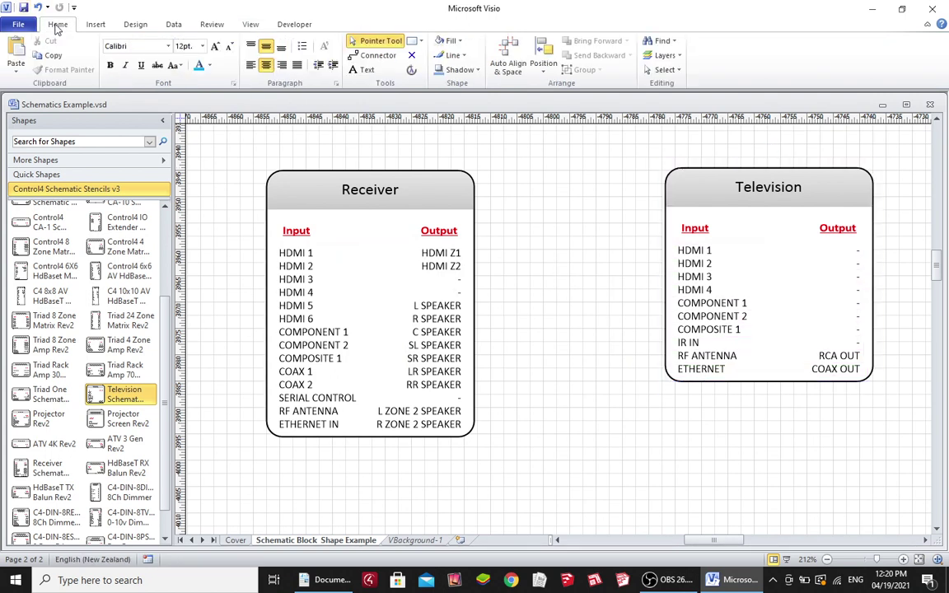
pyautogui.click(379, 56)
pyautogui.moveTo(616, 230); pyautogui.dragTo(468, 253)
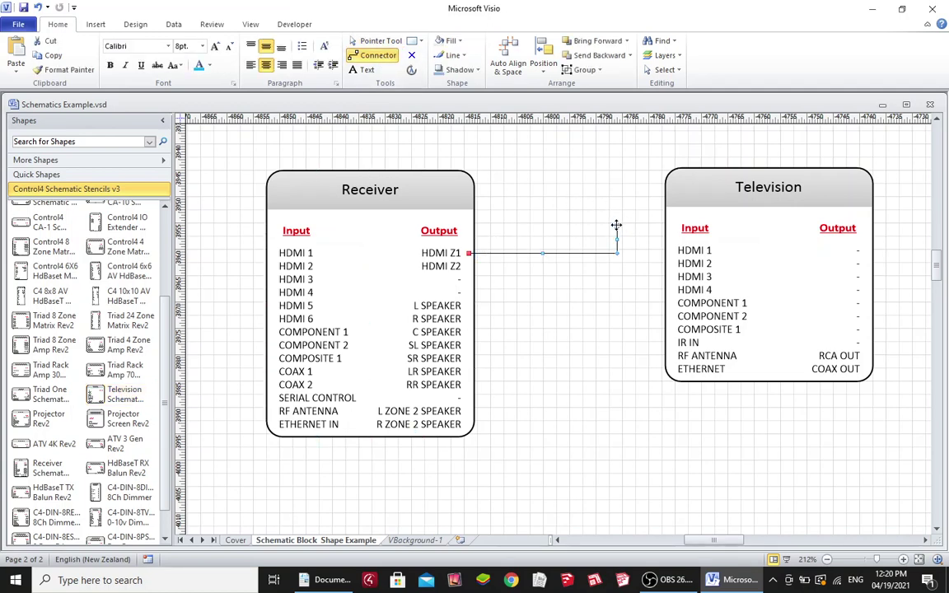
pyautogui.moveTo(619, 225); pyautogui.dragTo(672, 250)
# Give the HDMI connector a single filled arrowhead pointing at the Television, then return to the Pointer Tool
pyautogui.click(456, 55)
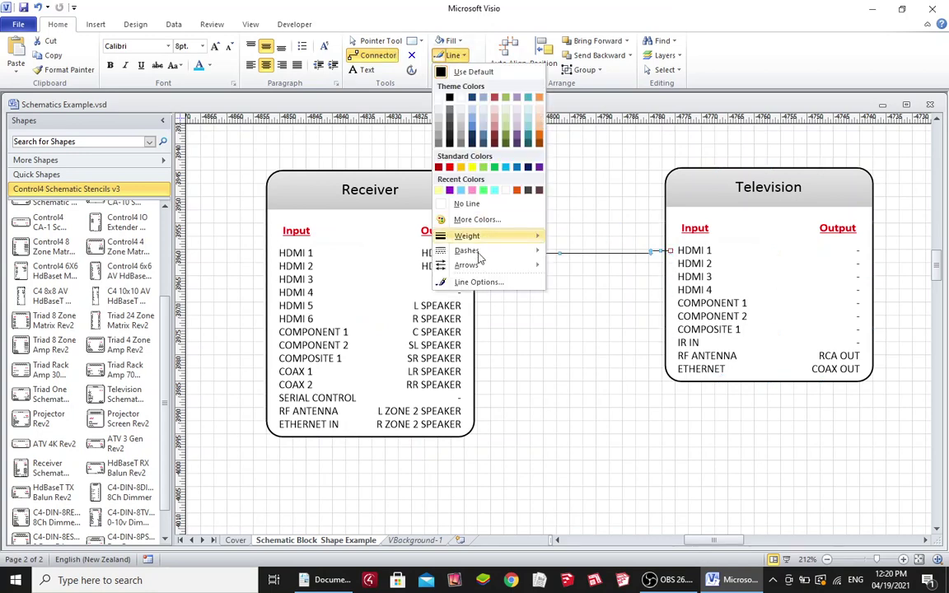
pyautogui.moveTo(489, 255)
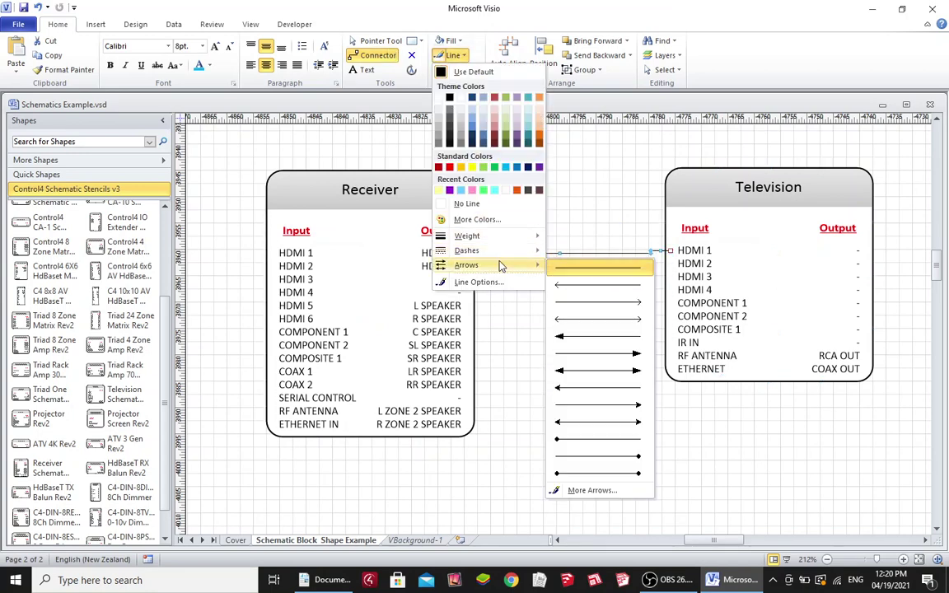
pyautogui.click(599, 340)
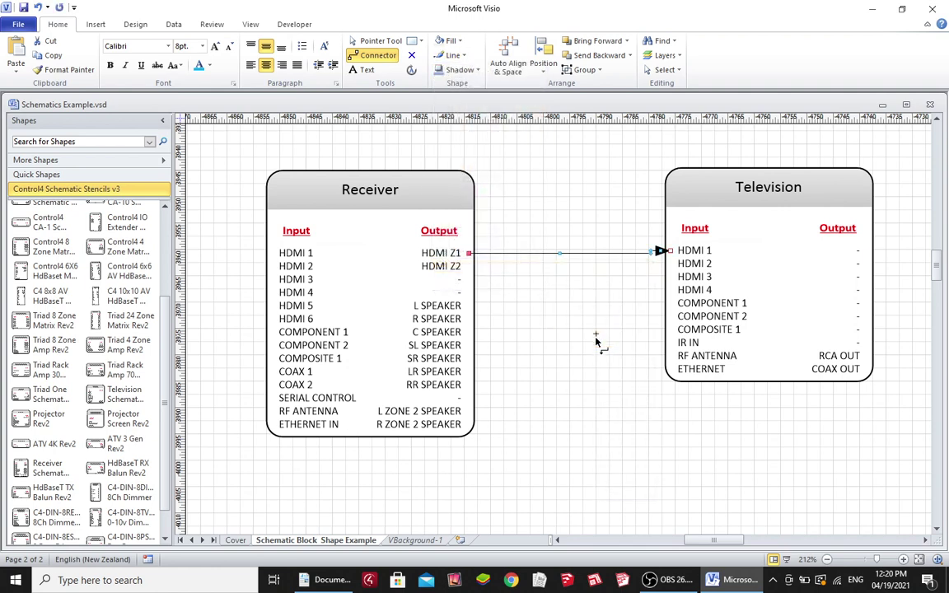
pyautogui.click(552, 417)
pyautogui.click(375, 40)
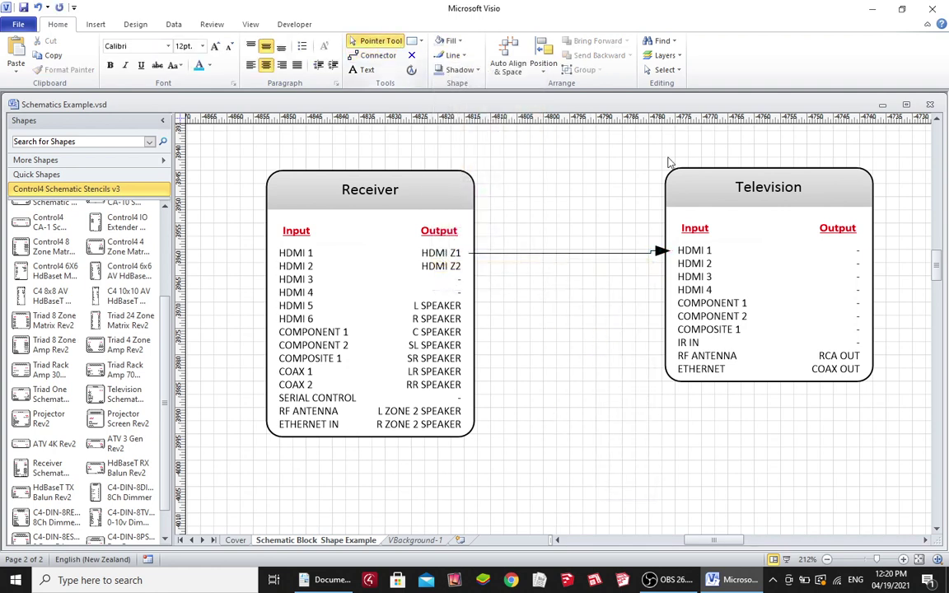
# Move the Television block slightly farther from the Receiver and check its required inputs and outputs in Shape Data
pyautogui.moveTo(723, 183); pyautogui.dragTo(762, 189)
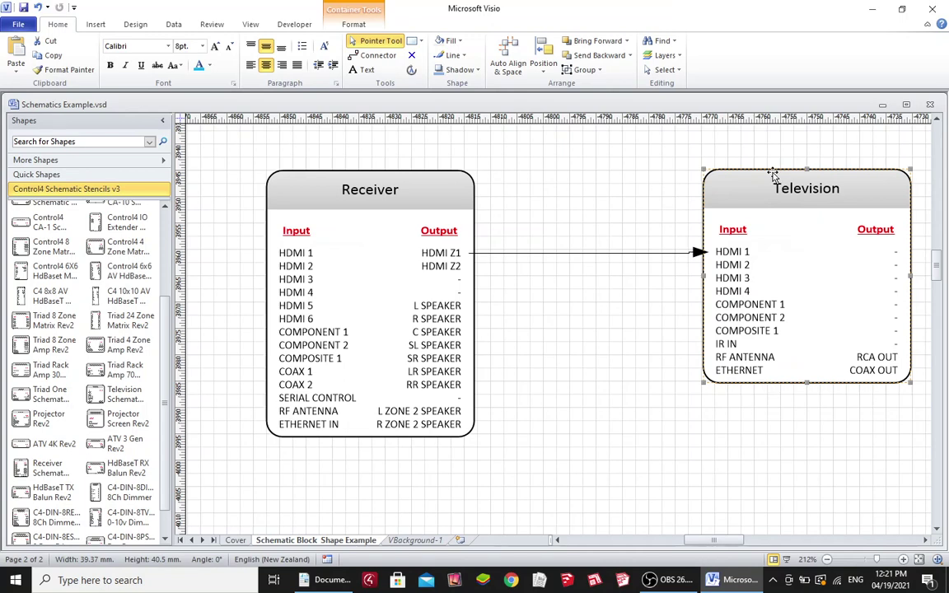
pyautogui.doubleClick(773, 175)
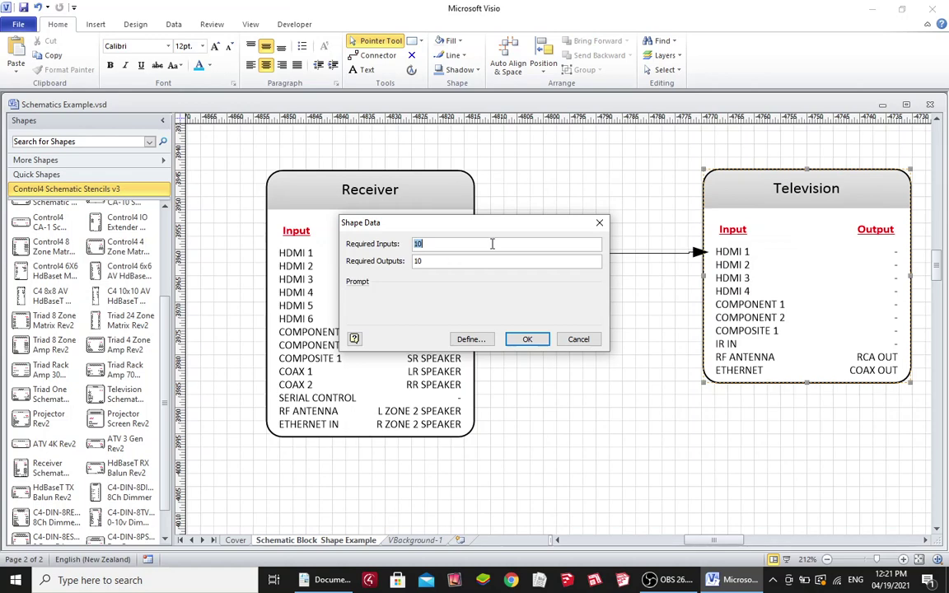
pyautogui.click(600, 222)
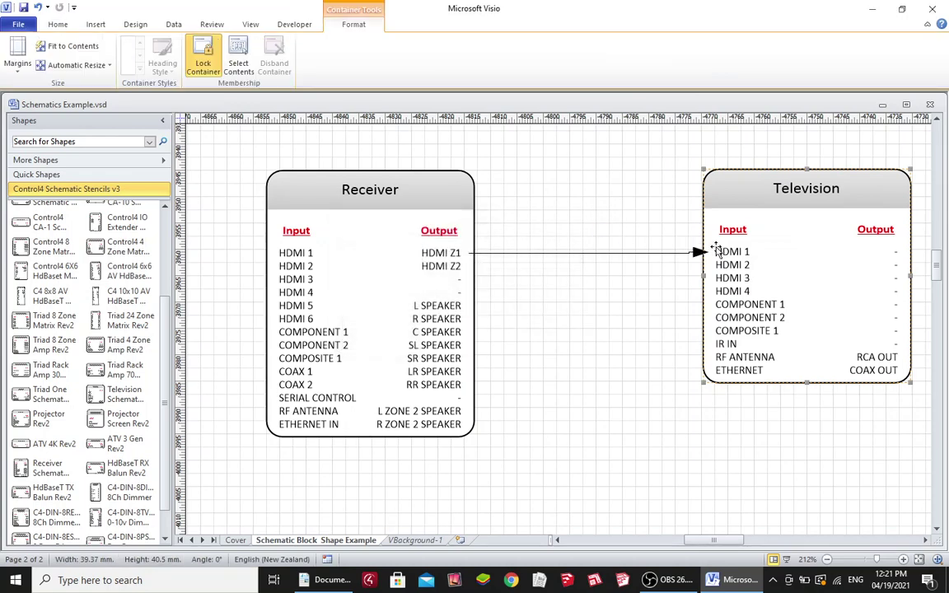
pyautogui.click(743, 253)
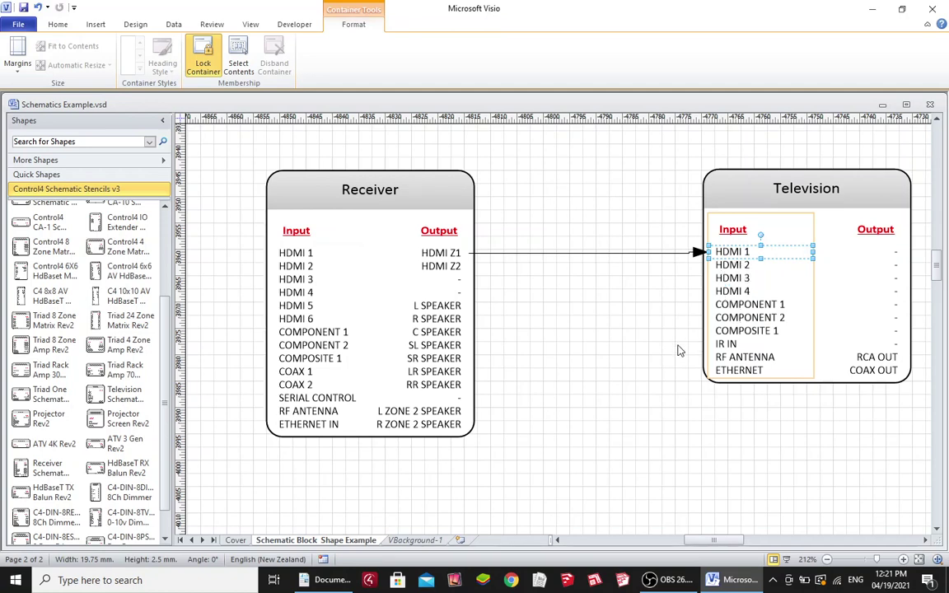
pyautogui.click(666, 402)
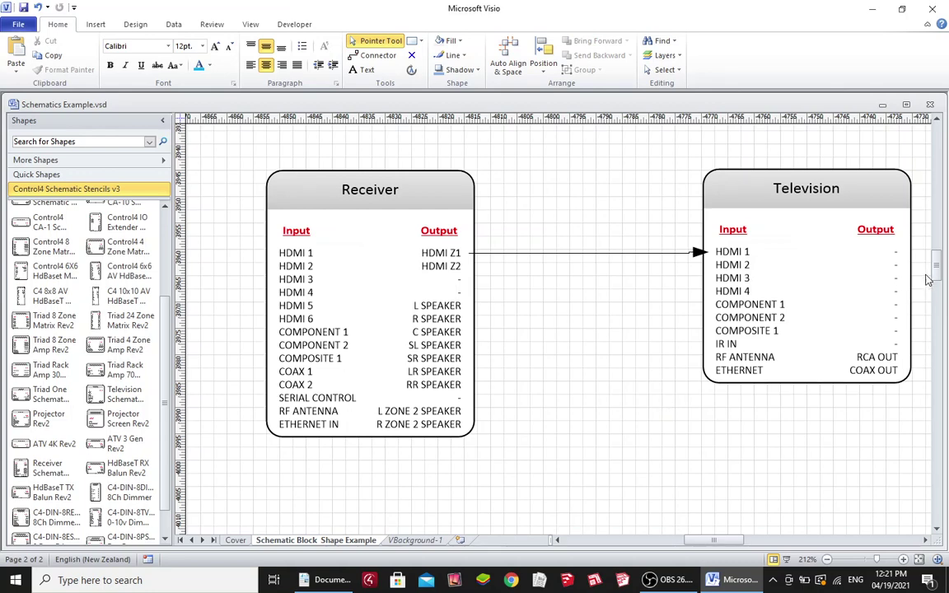
# Insert the picture Marantz.jpg from the Downloads folder onto the schematic page
pyautogui.scroll(2, 937, 270)
pyautogui.scroll(1, 845, 243)
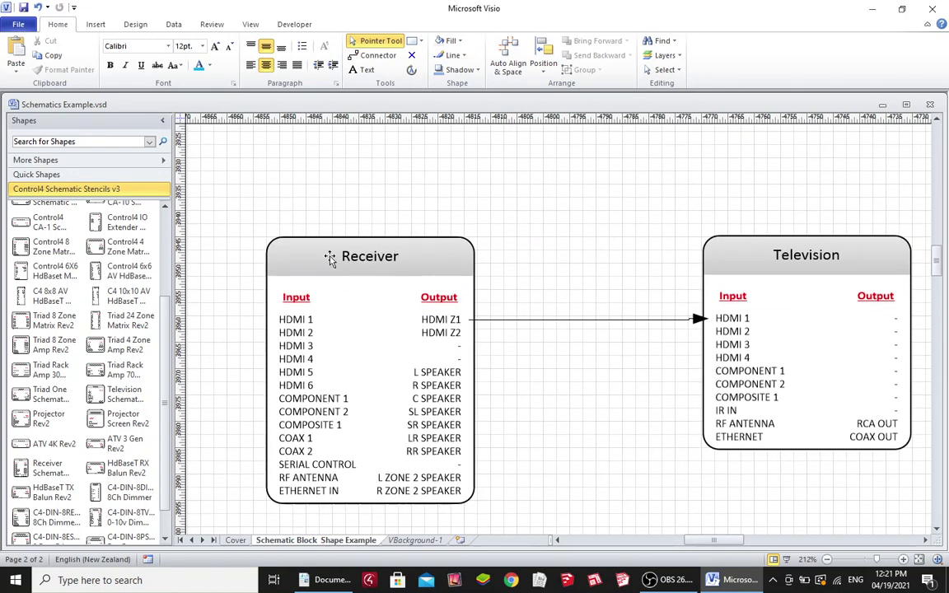
pyautogui.click(94, 24)
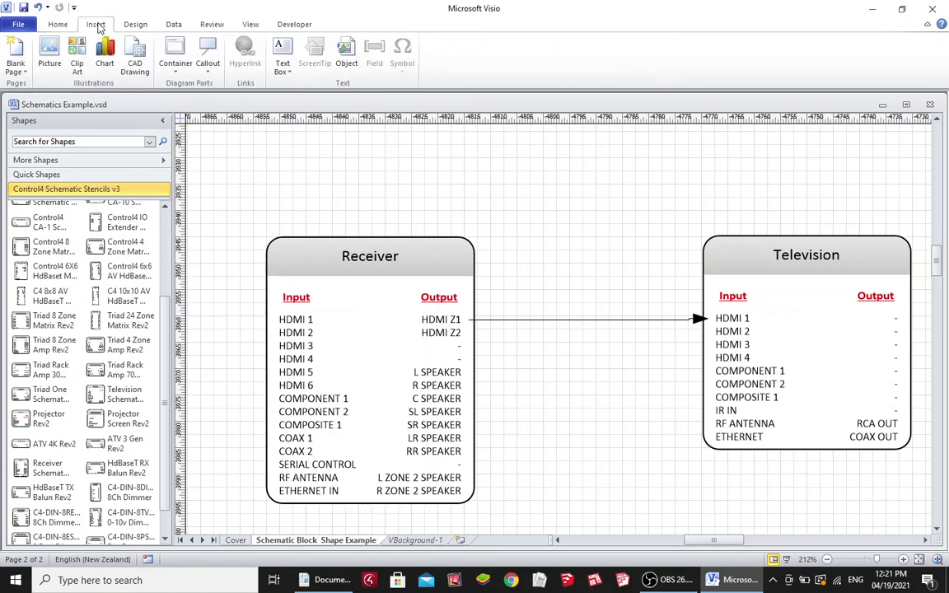
pyautogui.click(51, 53)
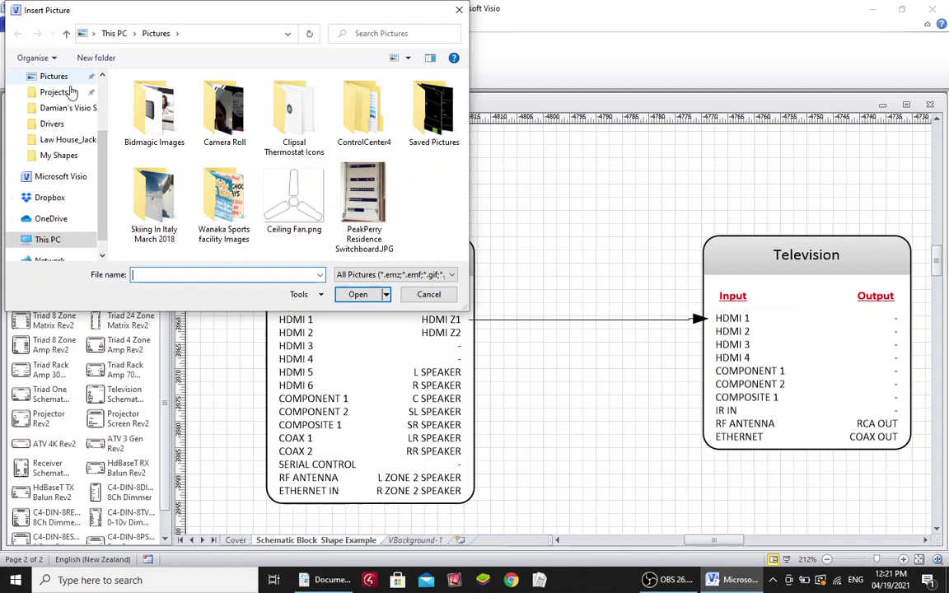
pyautogui.scroll(3, 70, 90)
pyautogui.click(66, 119)
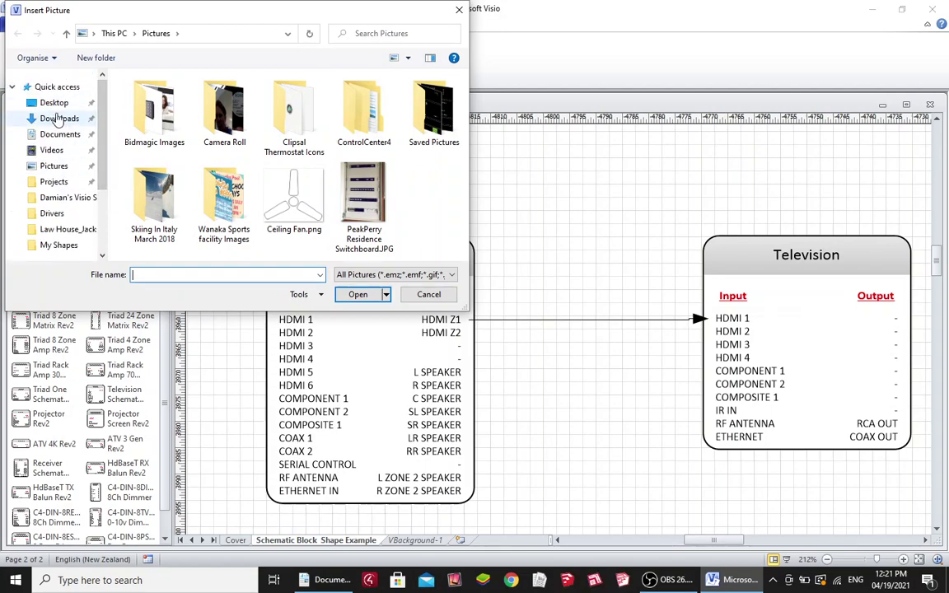
pyautogui.click(145, 116)
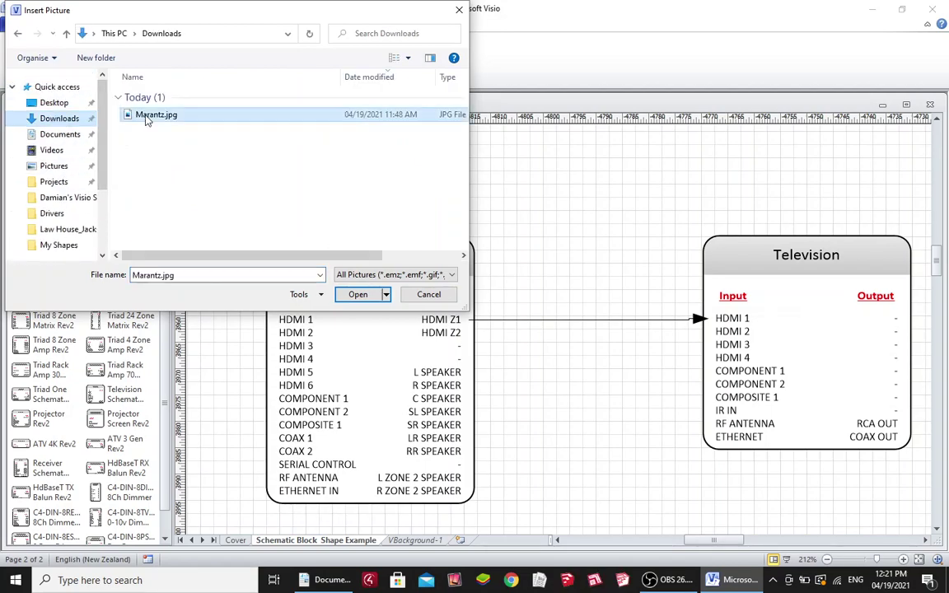
pyautogui.click(358, 294)
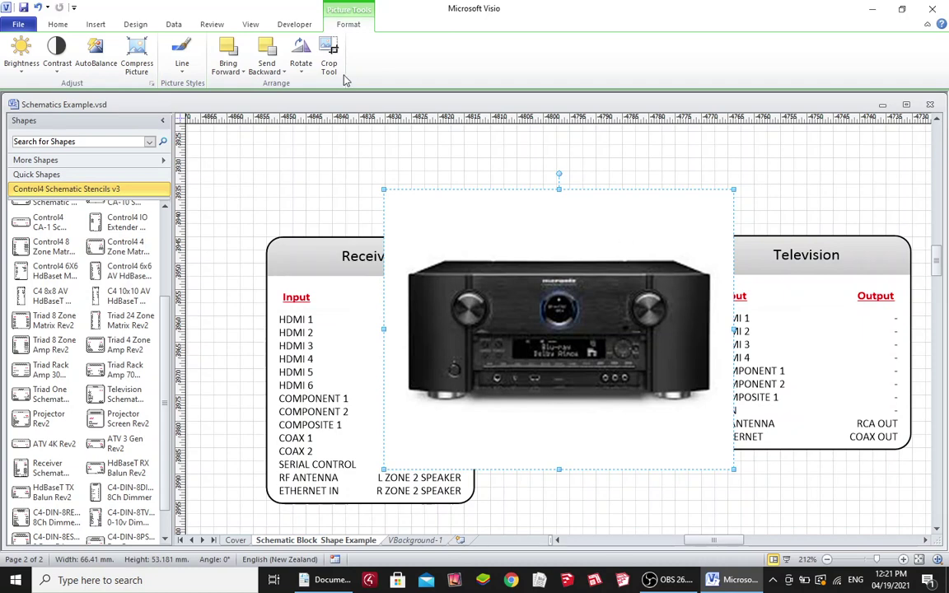
# Crop the white margins on all four sides of the Marantz picture, leaving it about 56 mm by 27 mm
pyautogui.click(329, 59)
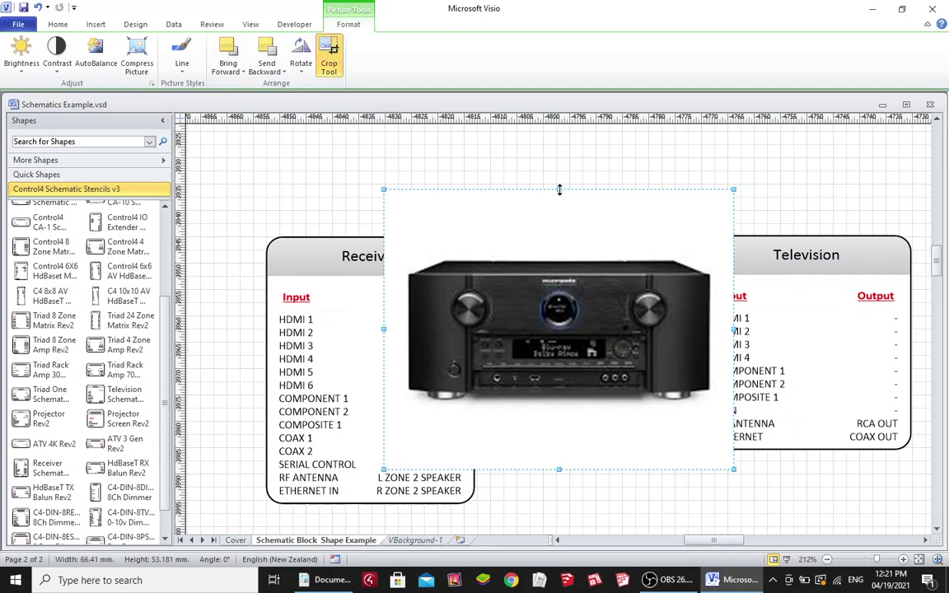
pyautogui.moveTo(559, 189); pyautogui.dragTo(566, 258)
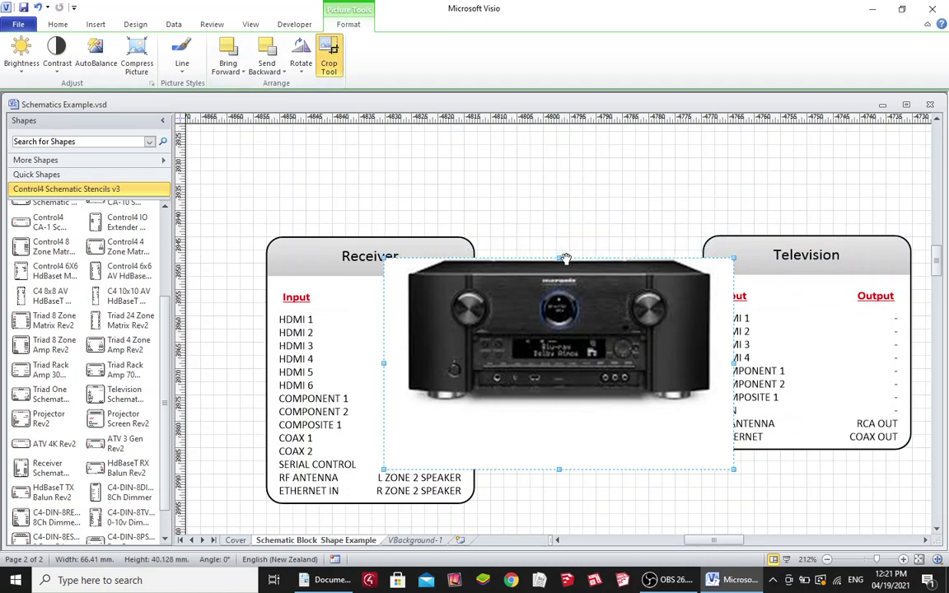
pyautogui.moveTo(734, 363); pyautogui.dragTo(708, 361)
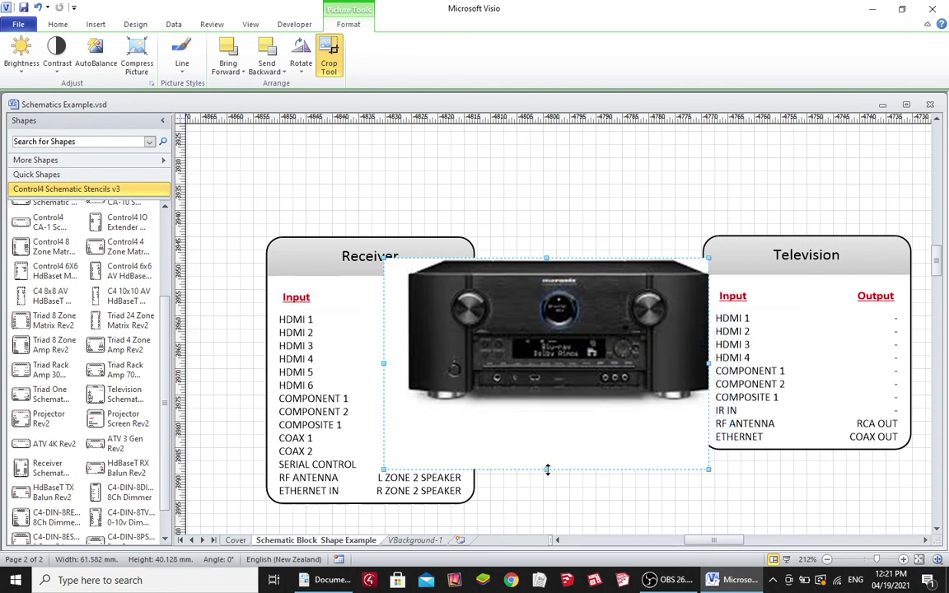
pyautogui.moveTo(547, 470); pyautogui.dragTo(546, 400)
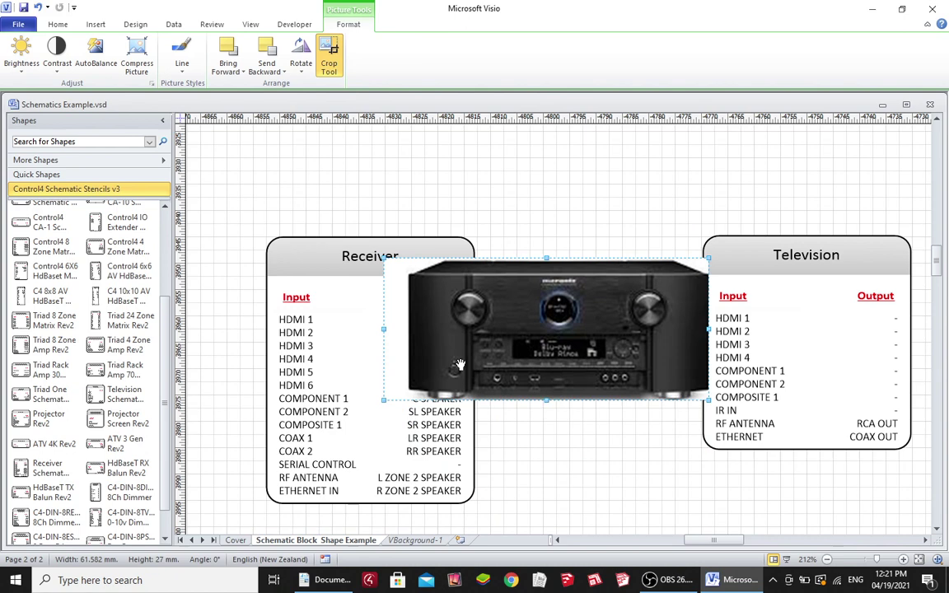
pyautogui.moveTo(384, 329); pyautogui.dragTo(409, 328)
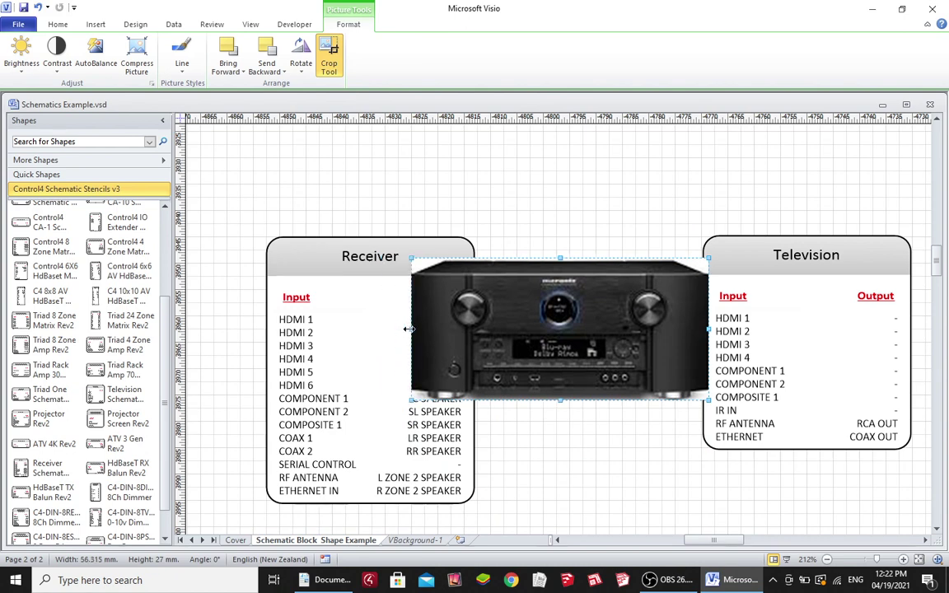
# Shrink the Marantz picture to about 25 mm by 12 mm and place it above the connector, beside the Receiver block
pyautogui.click(58, 24)
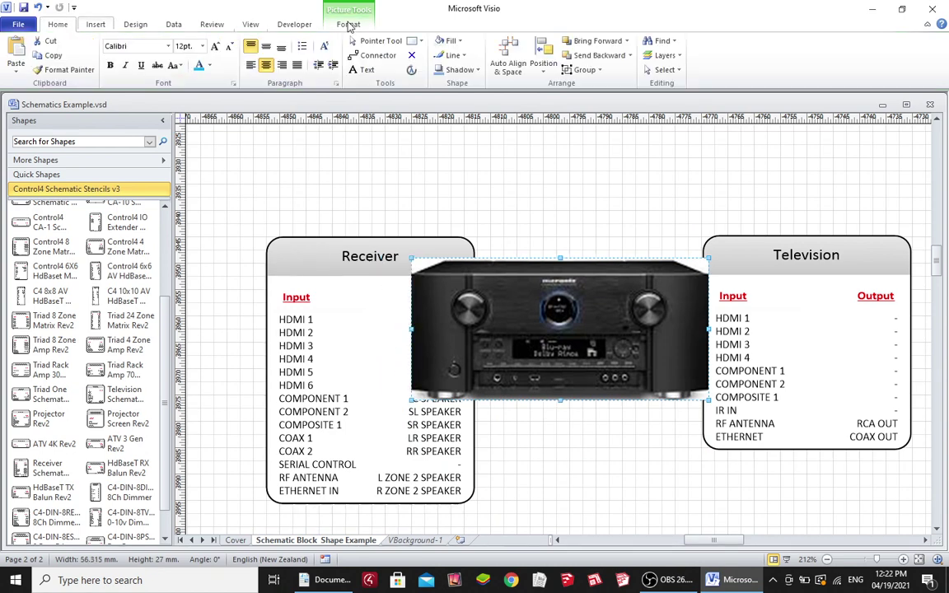
pyautogui.click(375, 40)
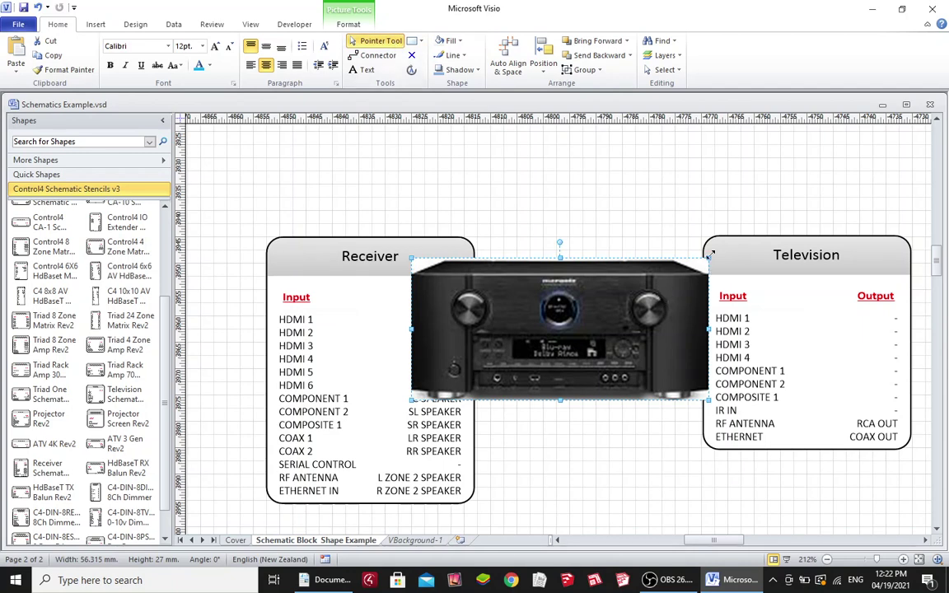
pyautogui.moveTo(710, 258); pyautogui.dragTo(587, 217)
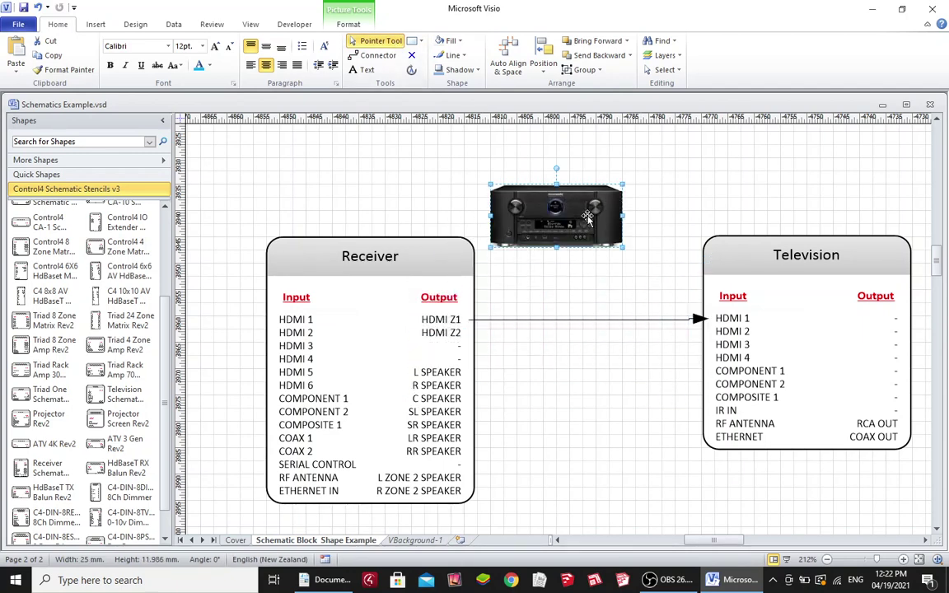
# Unlock the Receiver schematic block so its individual parts can be edited
pyautogui.click(437, 239)
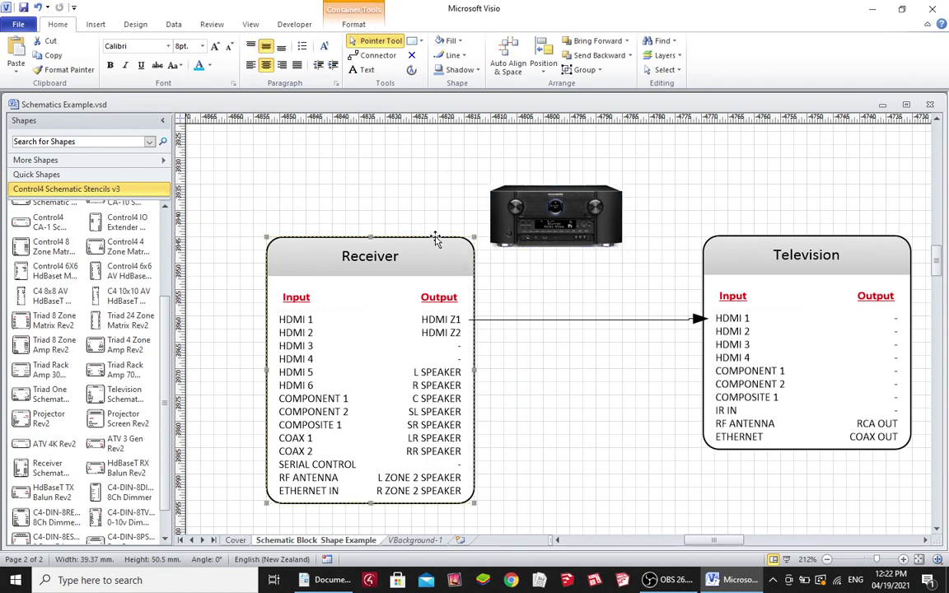
pyautogui.rightClick(437, 239)
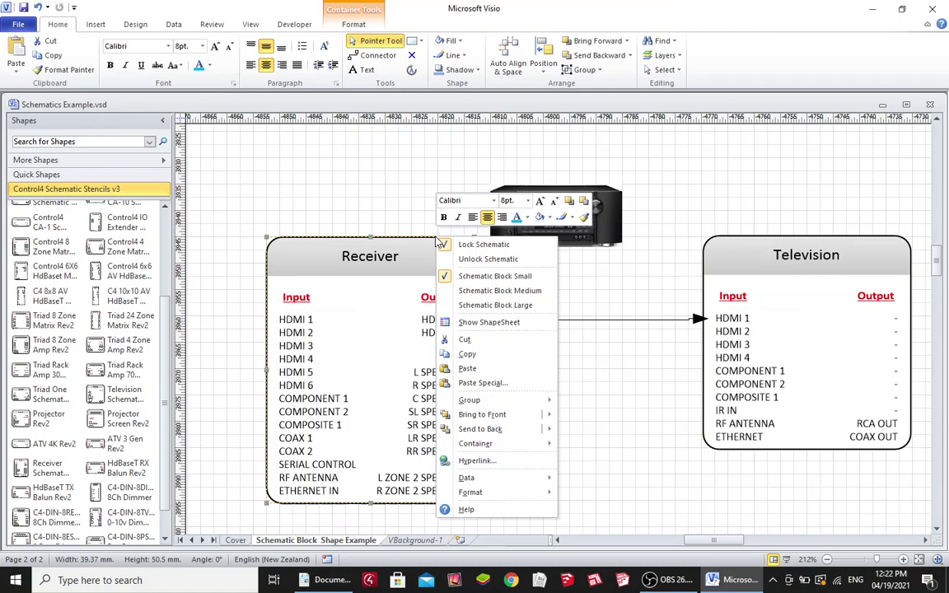
pyautogui.click(448, 260)
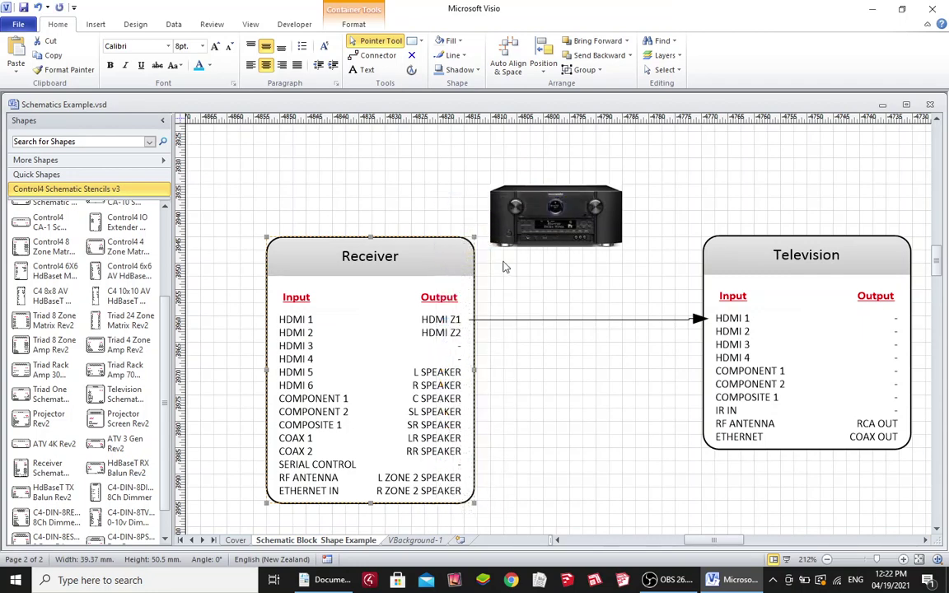
# Centre the Marantz picture over the Receiver block's top edge, covering its header, and shift the block slightly up and away from the Television
pyautogui.moveTo(515, 202); pyautogui.dragTo(393, 248)
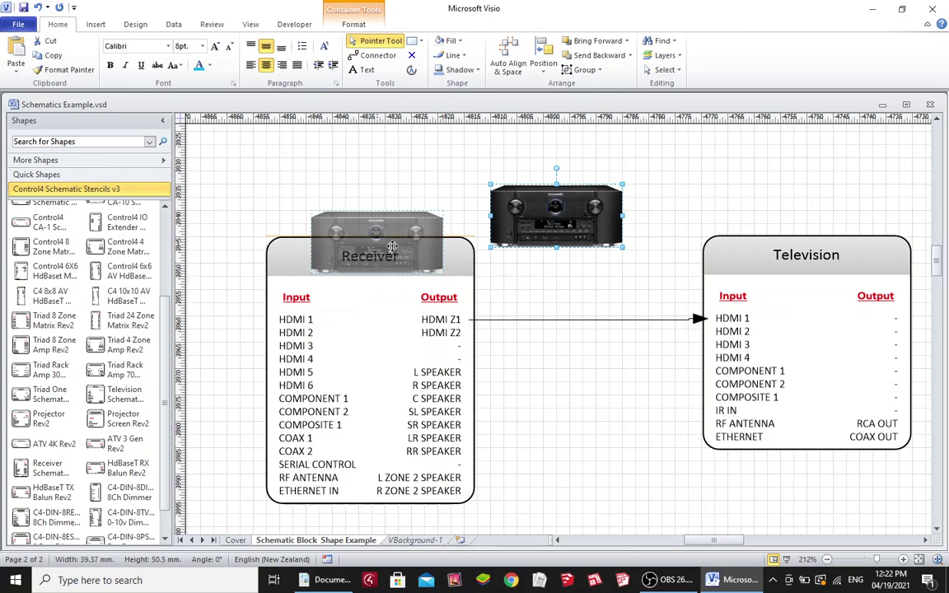
pyautogui.moveTo(393, 246); pyautogui.dragTo(391, 248)
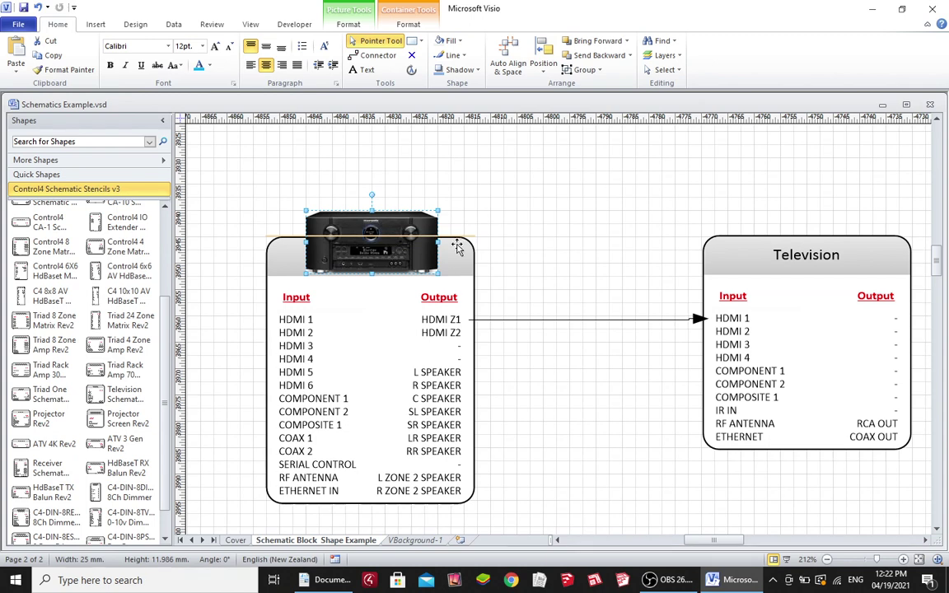
pyautogui.moveTo(471, 248)
pyautogui.mouseDown()
pyautogui.moveTo(557, 242)
pyautogui.moveTo(457, 240)
pyautogui.mouseUp()
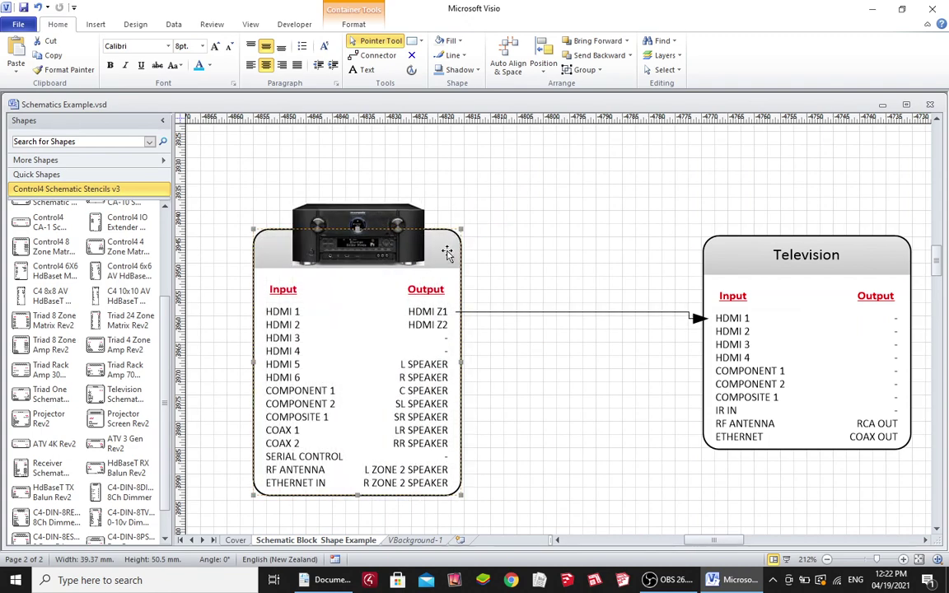
# Move the Receiver block's title text above the Marantz picture and change it to Marantz SR6018
pyautogui.click(445, 255)
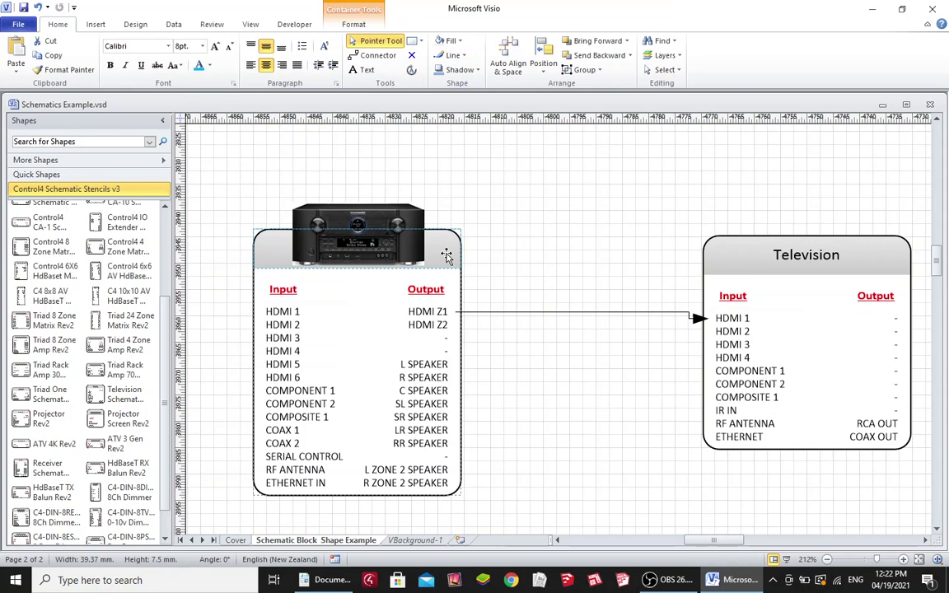
pyautogui.click(413, 72)
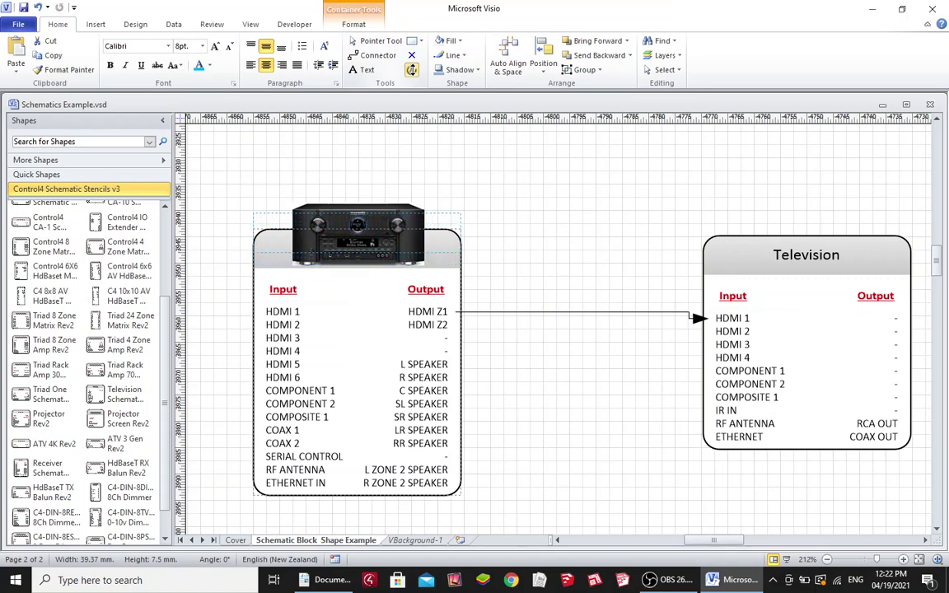
pyautogui.moveTo(357, 247); pyautogui.dragTo(357, 184)
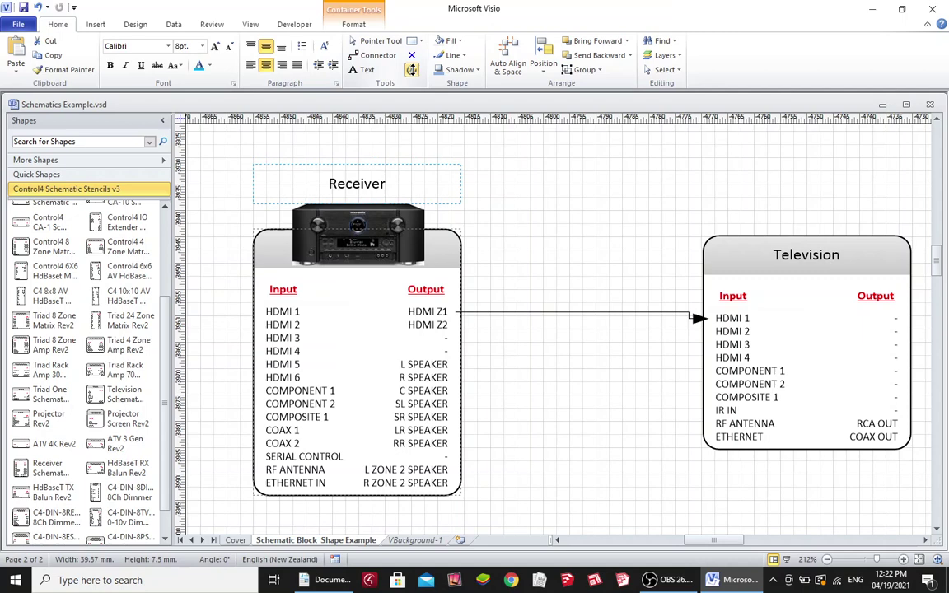
pyautogui.write('Marant')
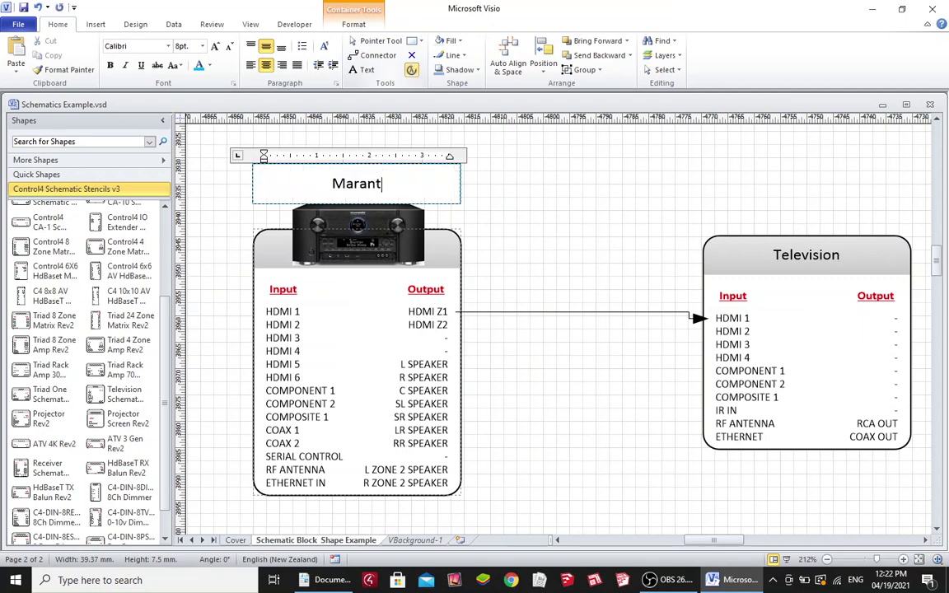
pyautogui.write('z SR')
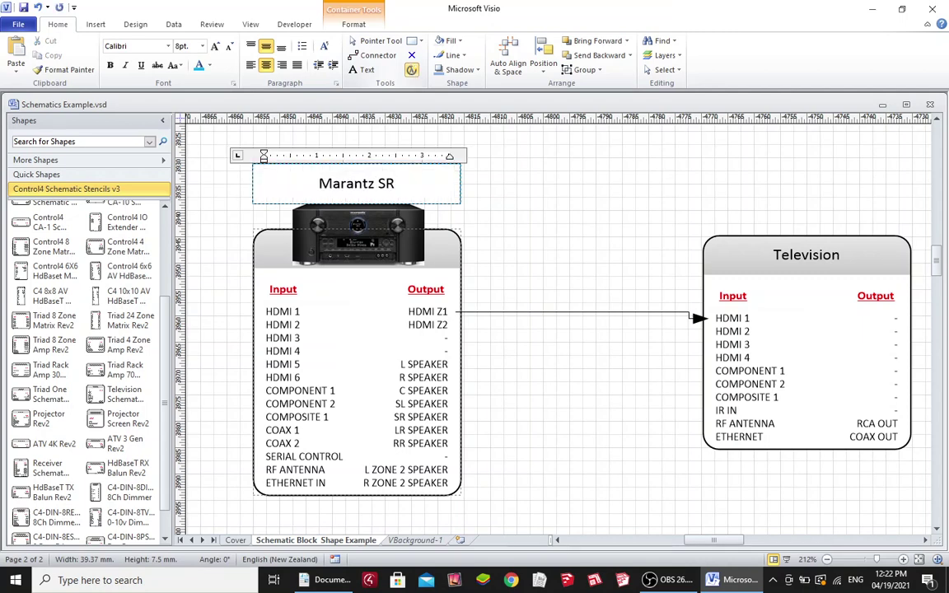
pyautogui.write('6018')
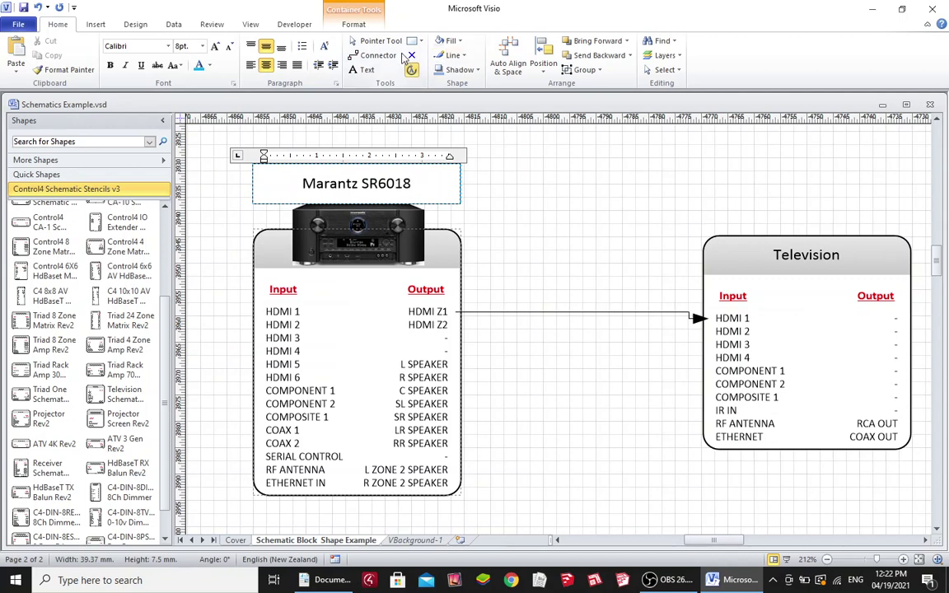
pyautogui.click(379, 43)
# Fill the header area behind the Marantz picture with white
pyautogui.click(451, 41)
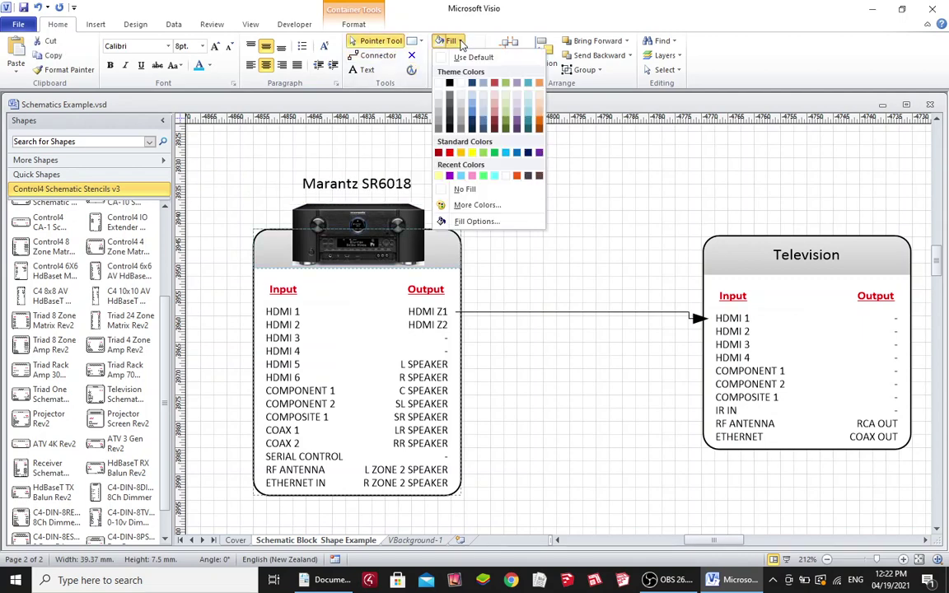
pyautogui.click(439, 85)
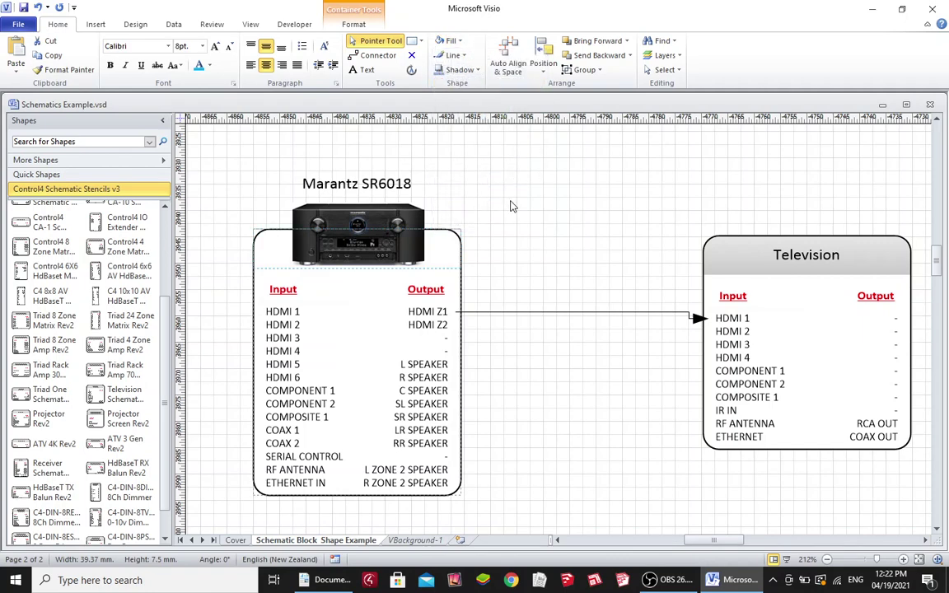
pyautogui.click(510, 206)
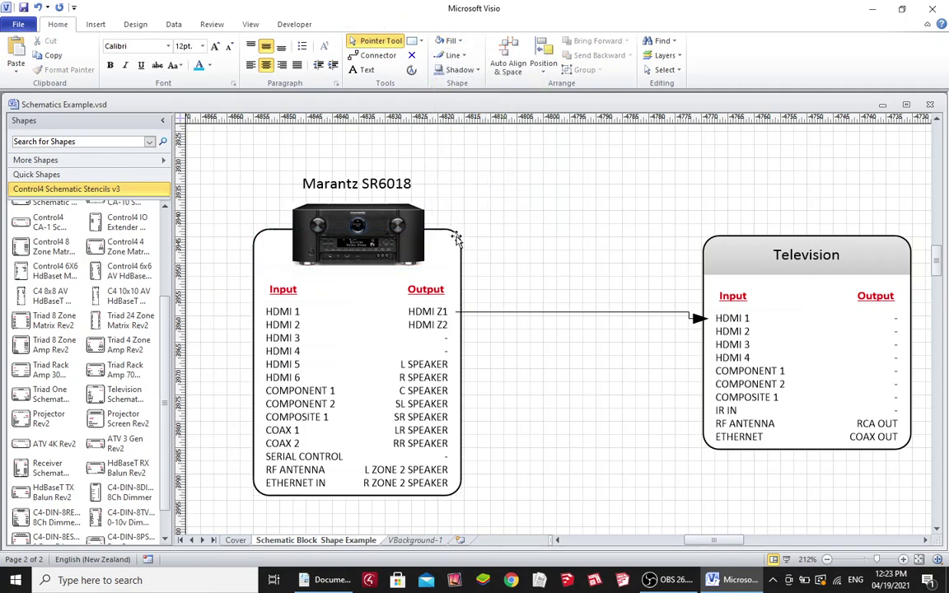
# Lock the Marantz schematic block again and move it slightly up and towards the Television block
pyautogui.click(413, 216)
pyautogui.rightClick(459, 239)
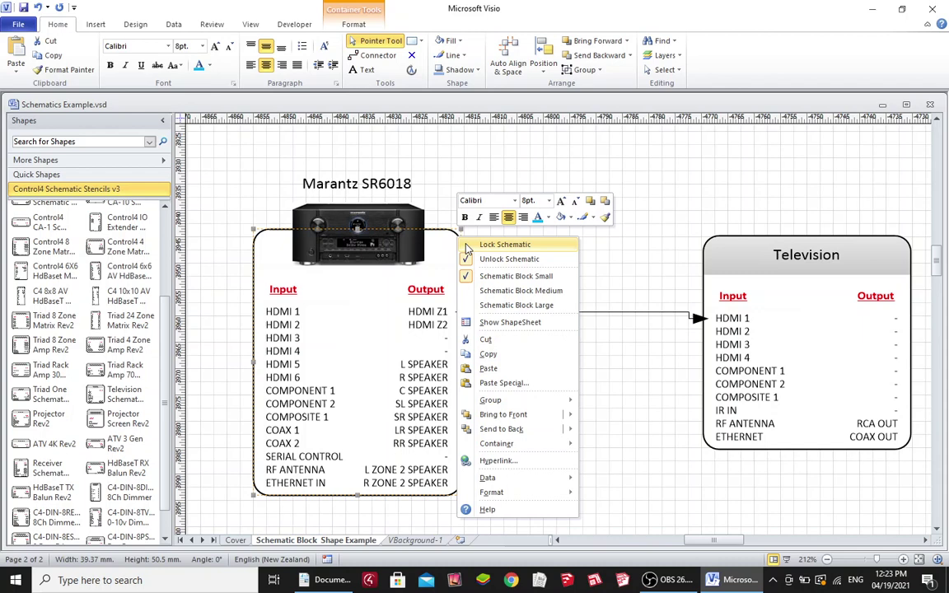
pyautogui.click(464, 243)
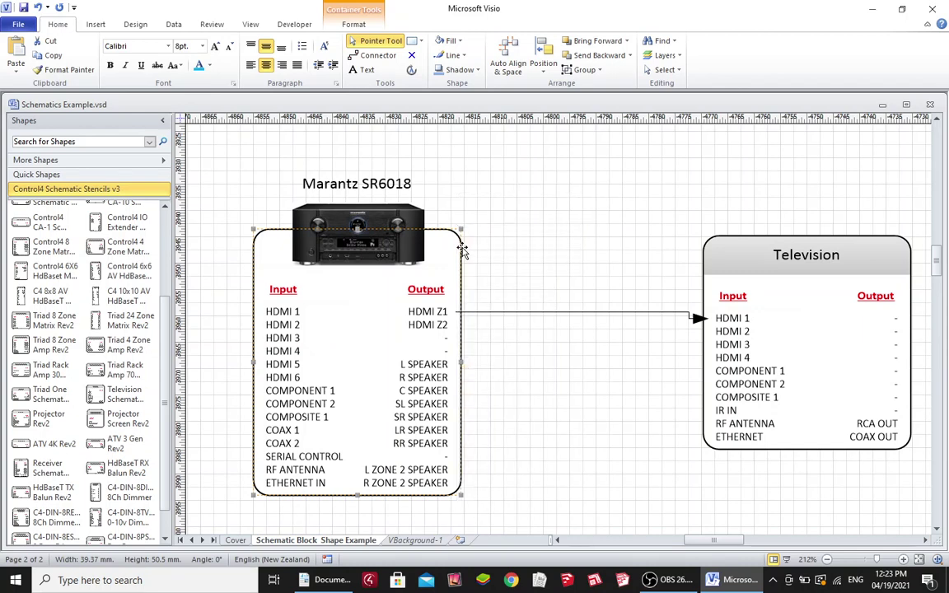
pyautogui.moveTo(459, 247)
pyautogui.mouseDown()
pyautogui.moveTo(565, 242)
pyautogui.moveTo(470, 241)
pyautogui.mouseUp()
pyautogui.click(485, 196)
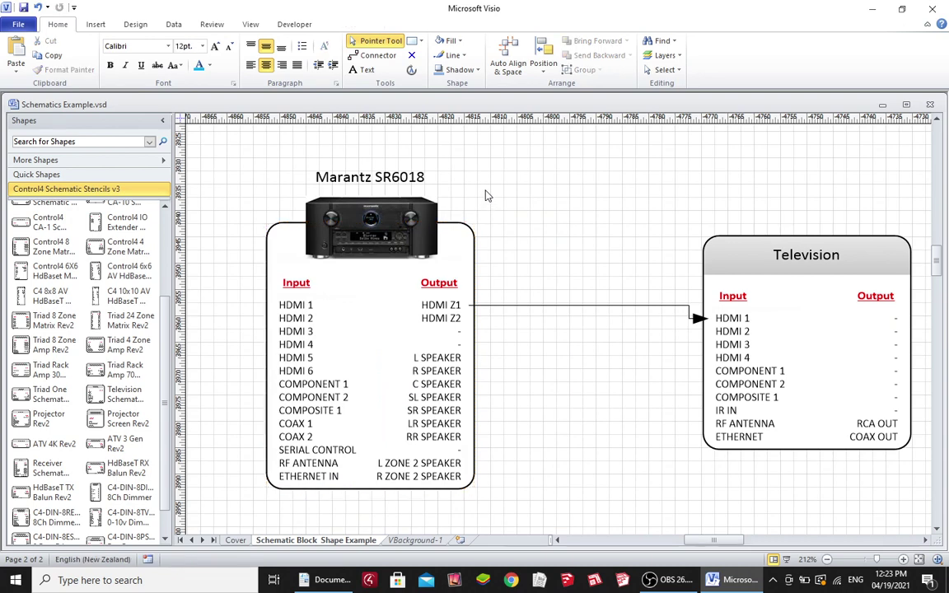